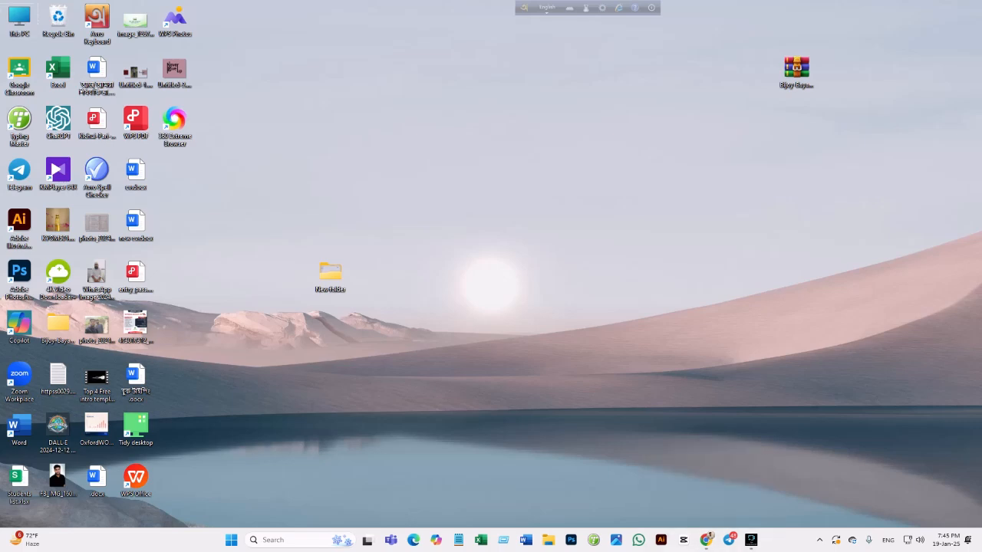
Launch Adobe Premiere Pro 2025 from the recent Windows searches.
left_click(296, 540)
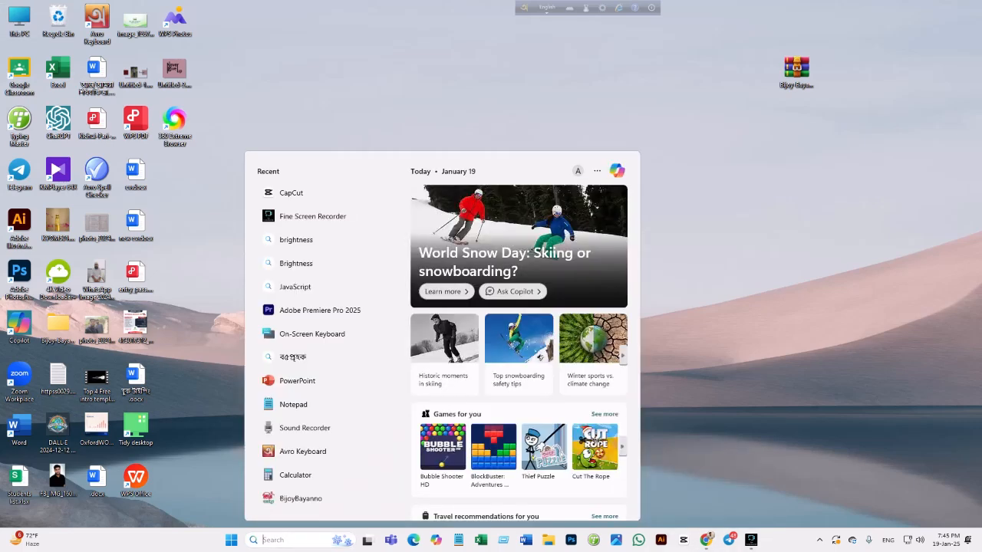
left_click(310, 309)
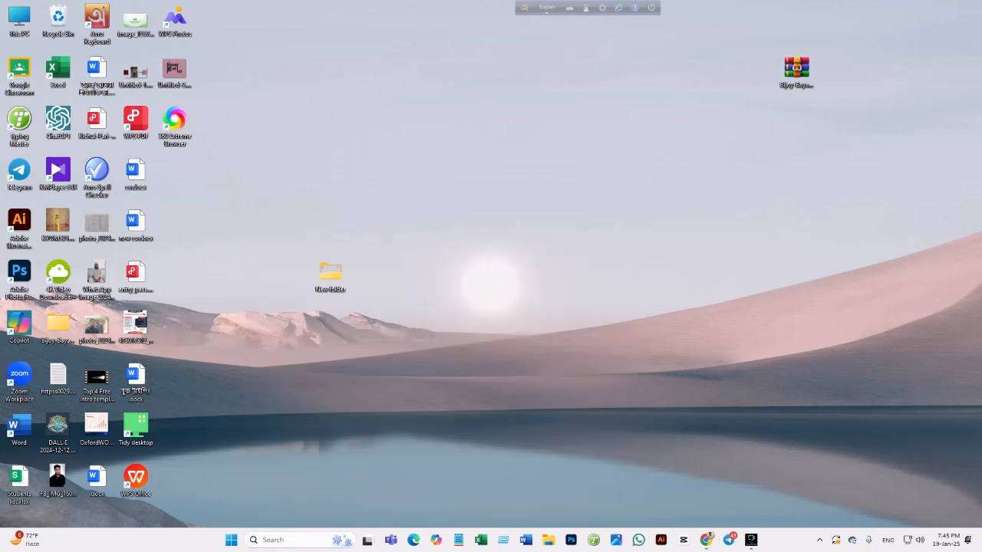
left_click(475, 369)
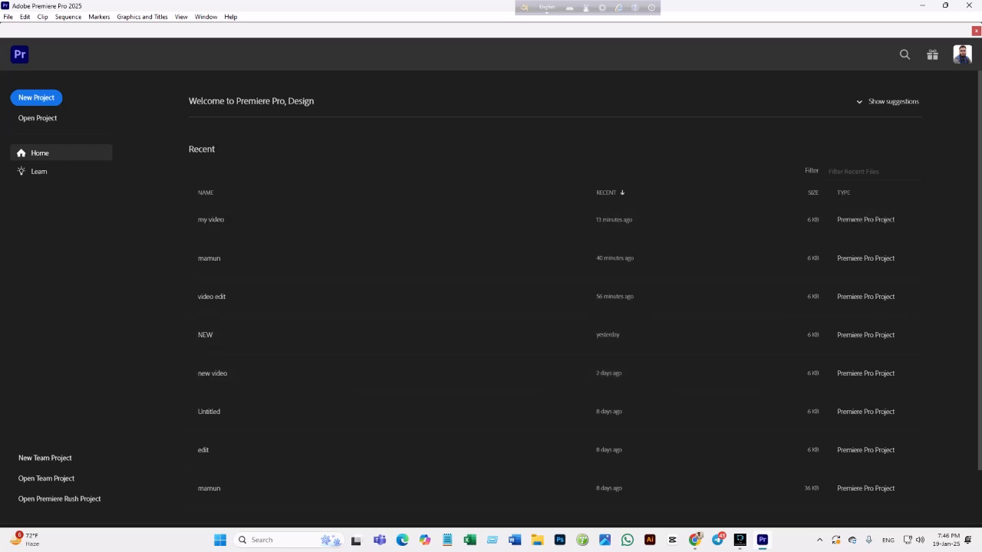
Start a new project and name it "new project".
left_click(36, 97)
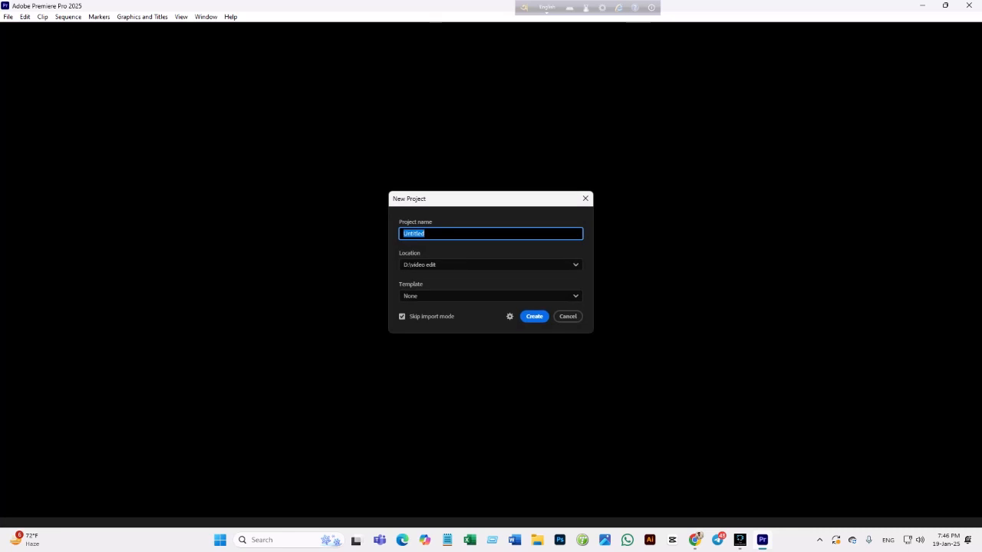
left_click(425, 234)
key("BackSpace")
key("BackSpace")
key("BackSpace")
key("BackSpace")
key("BackSpace")
key("BackSpace")
key("BackSpace")
key("BackSpace")
type("new pro")
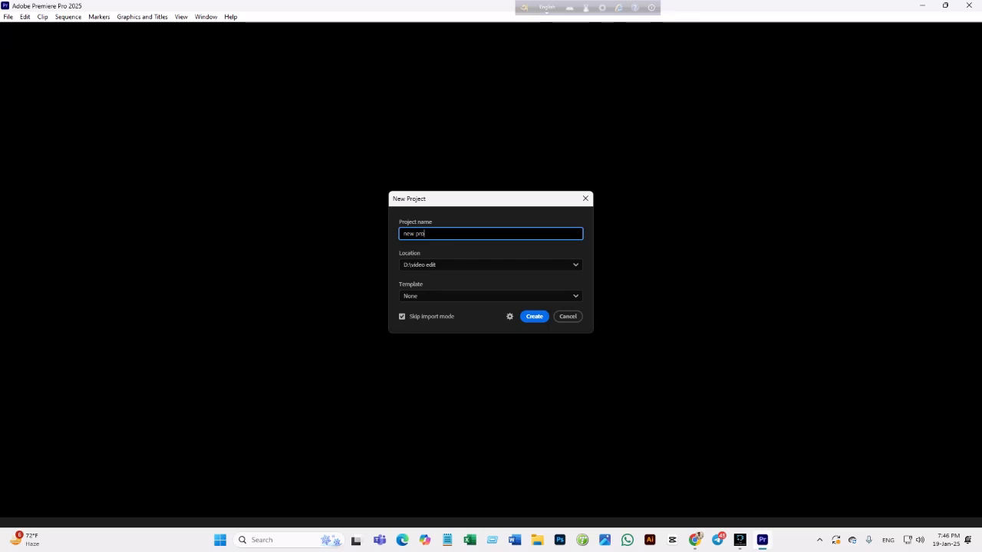
type("ject")
Set the project location to the D:\video edit folder and create the project.
left_click(491, 264)
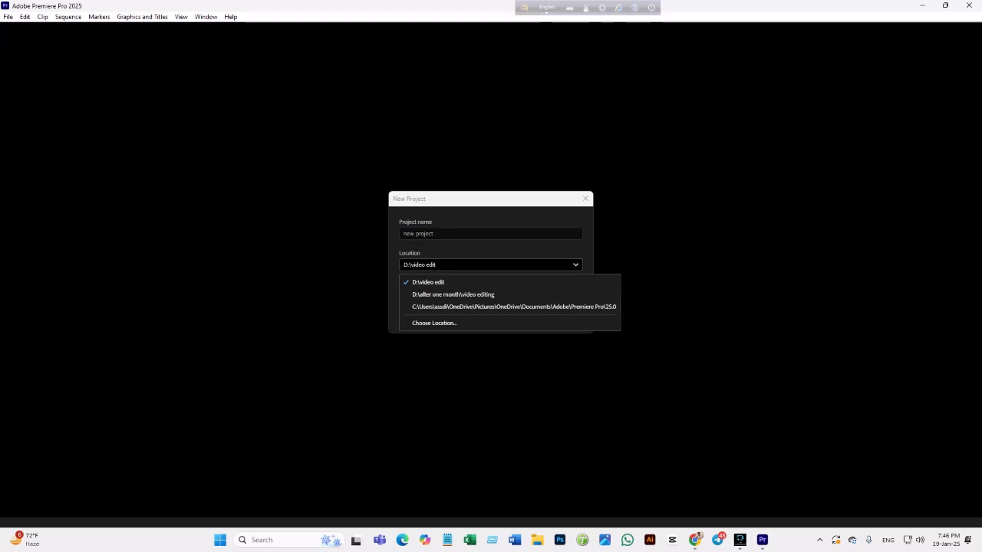
left_click(434, 323)
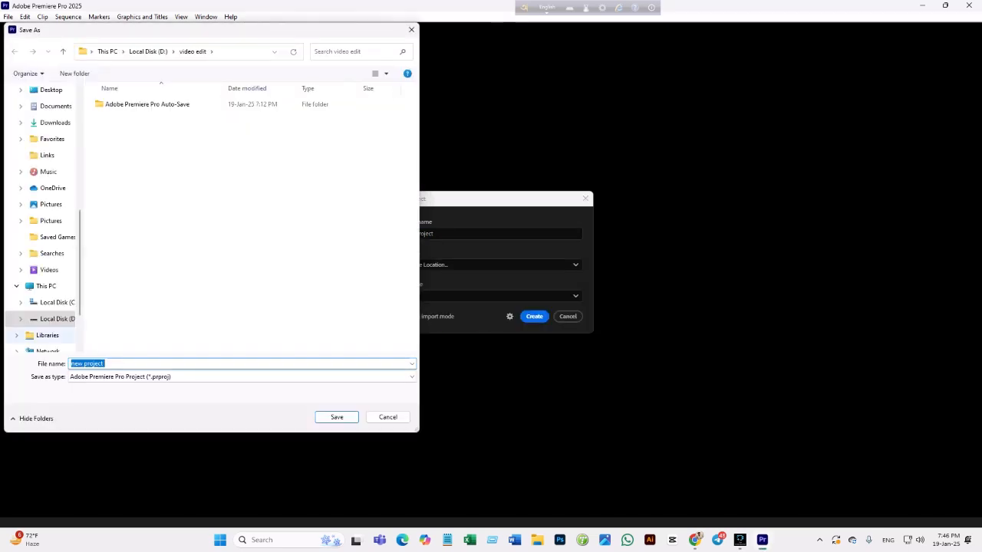
left_click(55, 318)
double_click(310, 299)
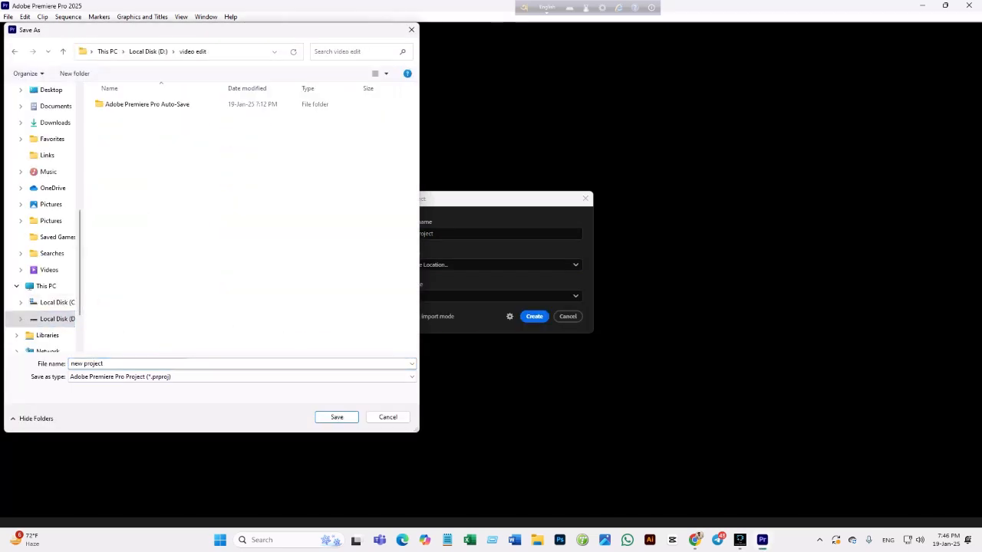
left_click(337, 416)
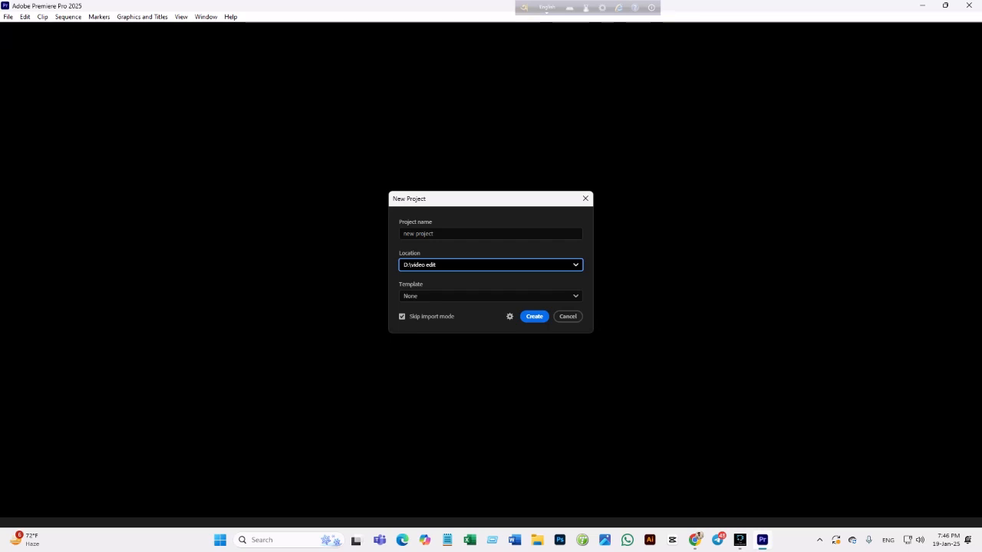
left_click(534, 317)
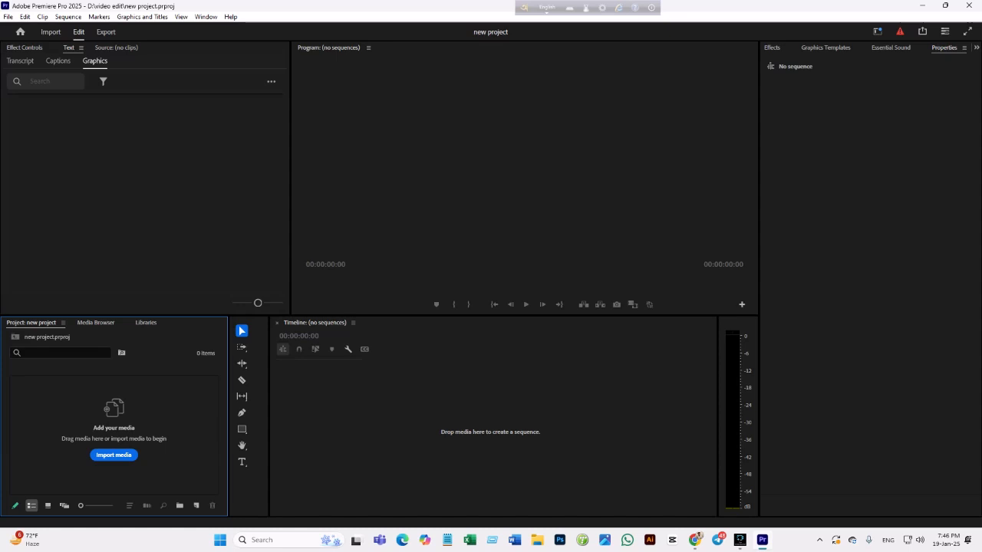
Start a new sequence with the Custom editing mode and a timebase of 24.00 frames/second.
key("alt+f")
key("Right")
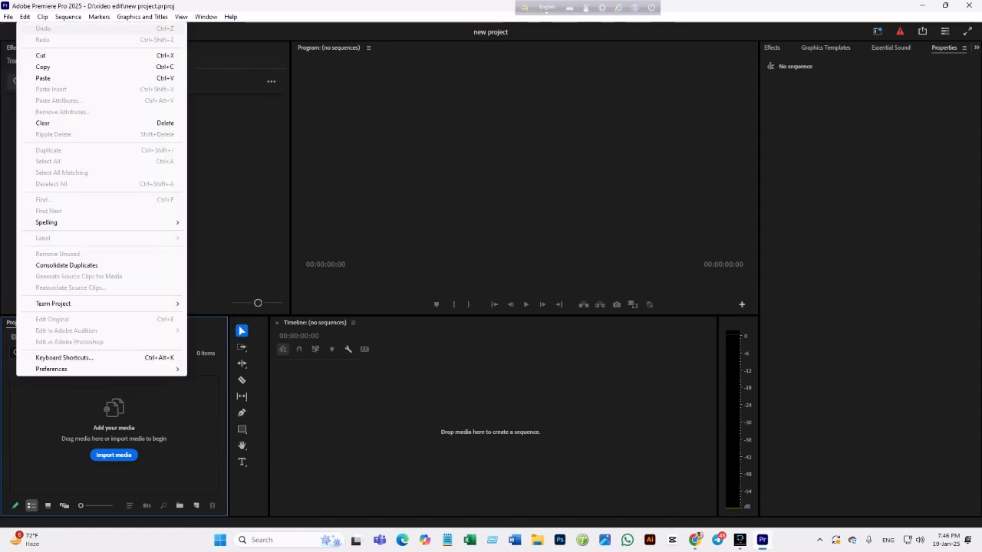
key("Left")
mouse_move(86, 29)
left_click(236, 63)
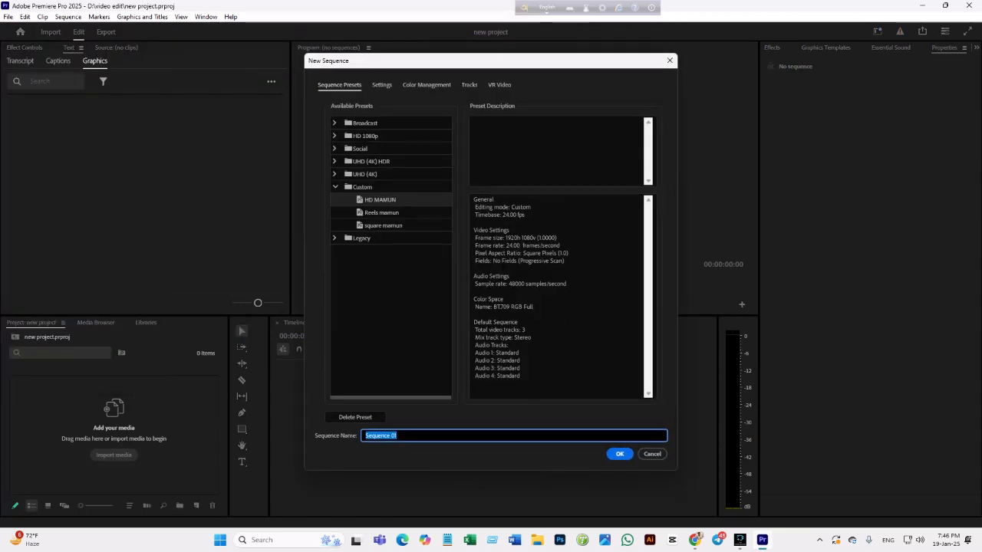
left_click(382, 84)
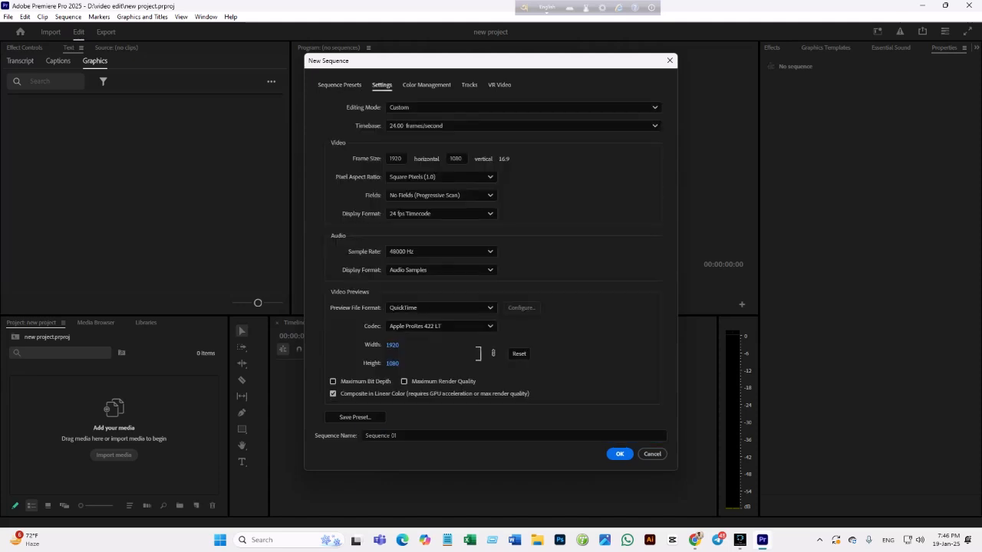
left_click(523, 107)
left_click(523, 107)
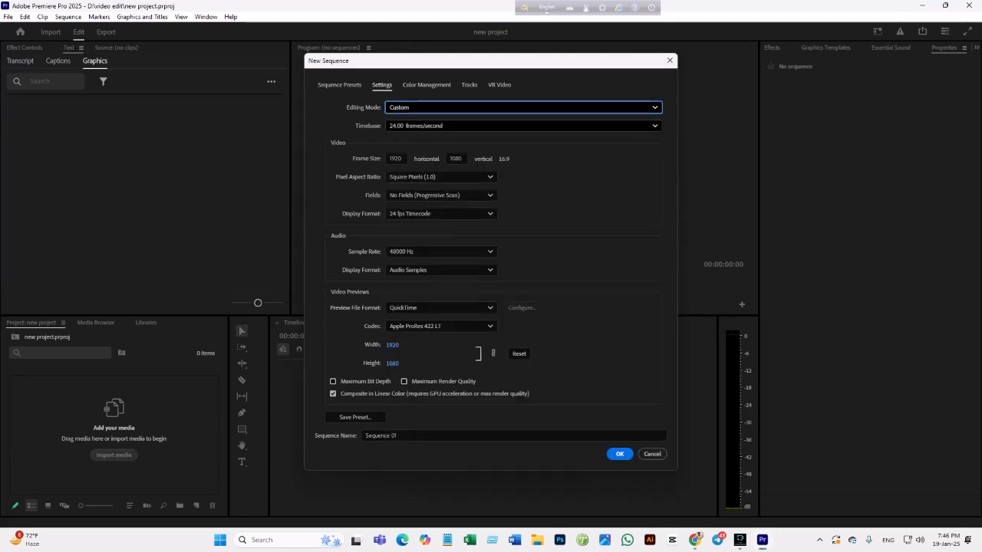
left_click(523, 126)
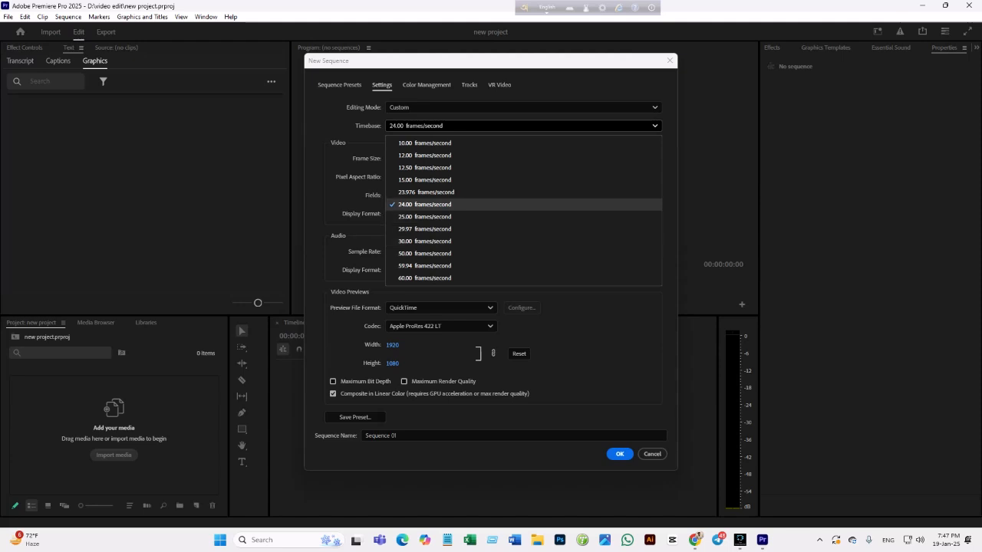
left_click(424, 204)
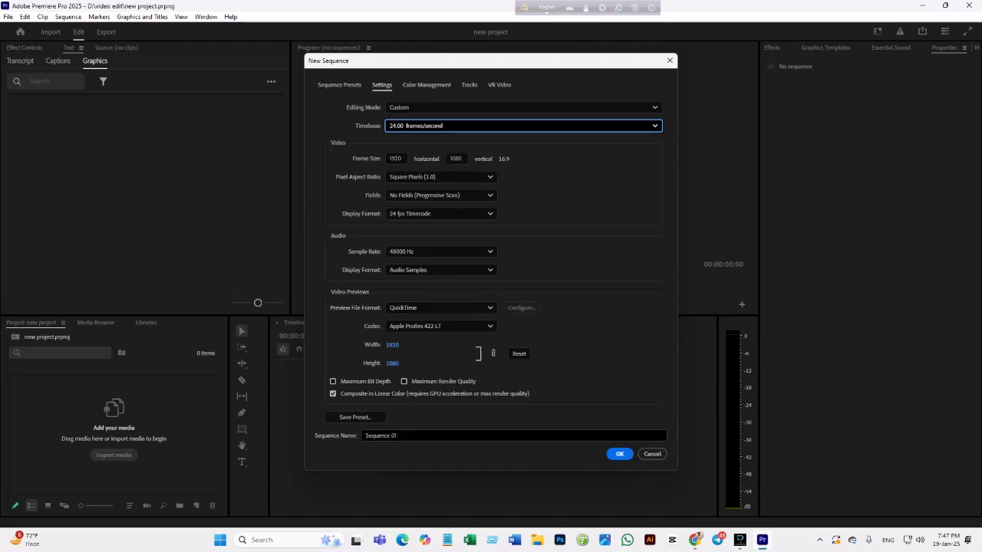
Keep Sequence 01 as the sequence name and create the 1920 by 1080 sequence.
left_click(391, 435)
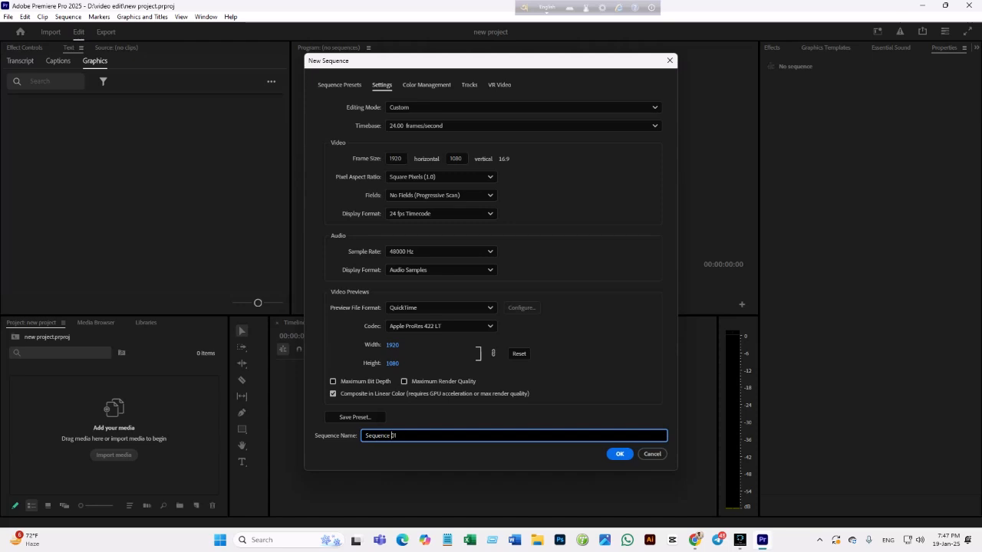
key("Tab")
key("Return")
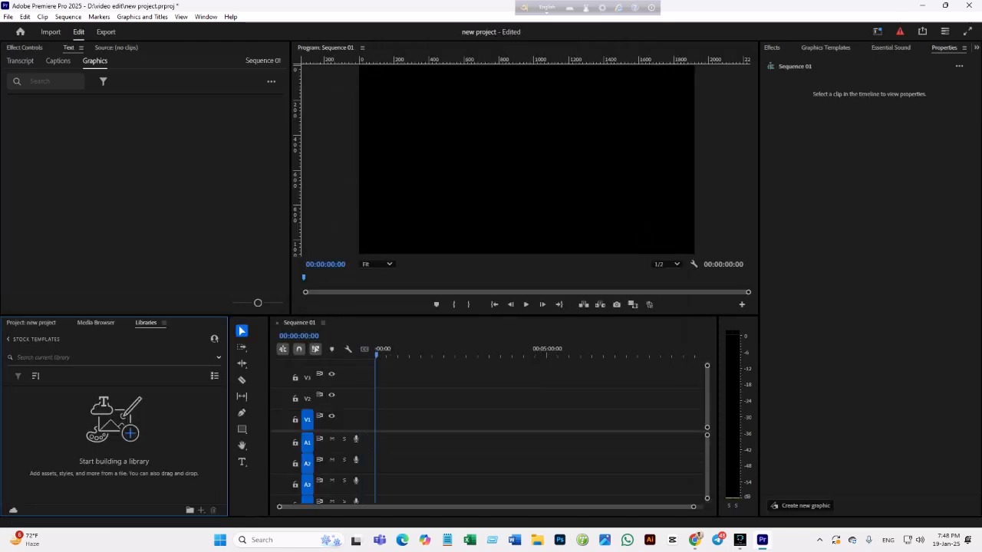
Create a second sequence, Sequence 02, with a square frame by setting the horizontal frame size to 1080.
key("shift+1")
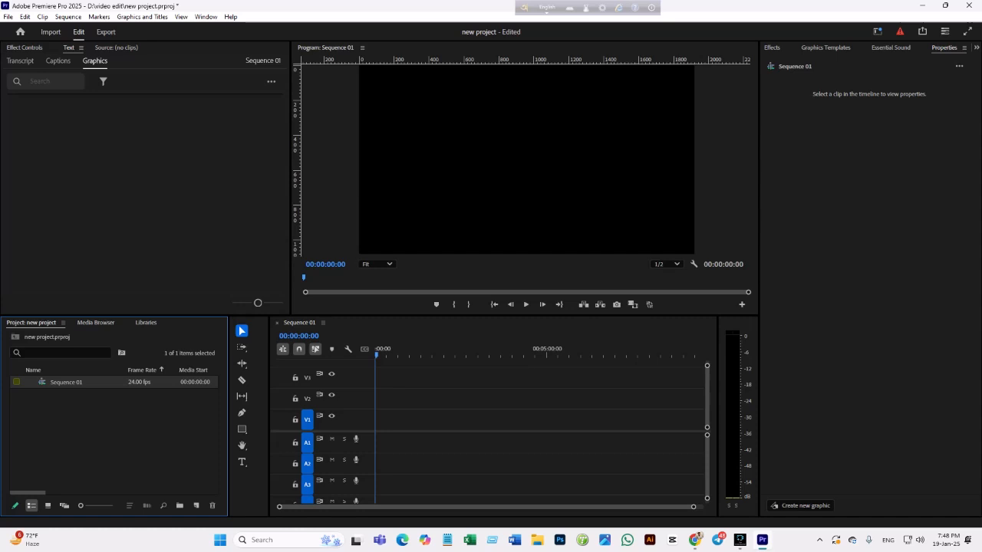
left_click(197, 505)
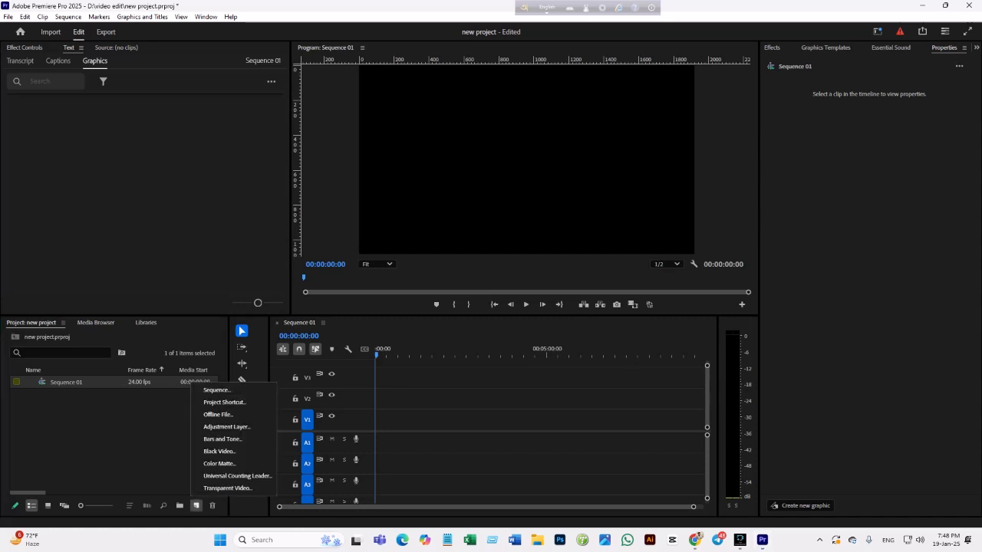
left_click(216, 389)
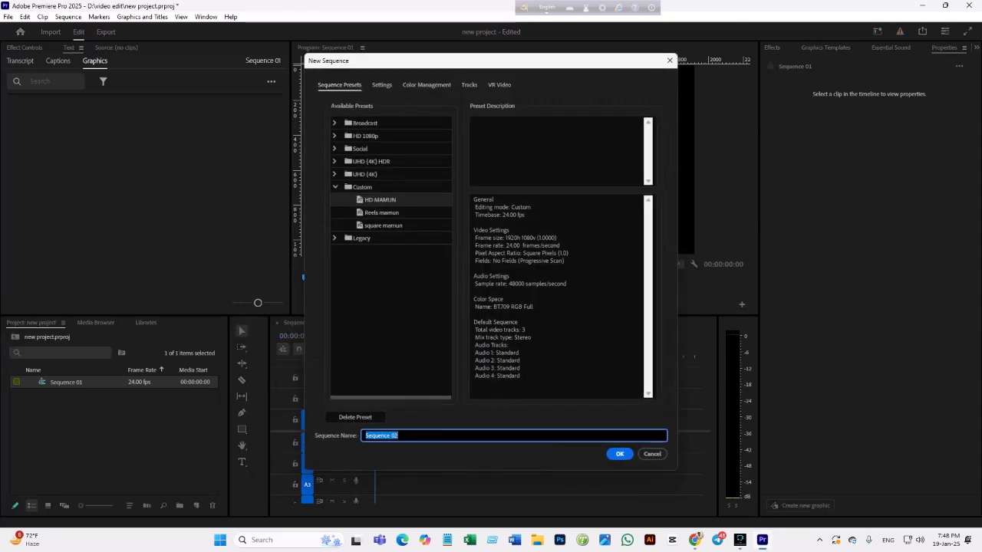
left_click(381, 85)
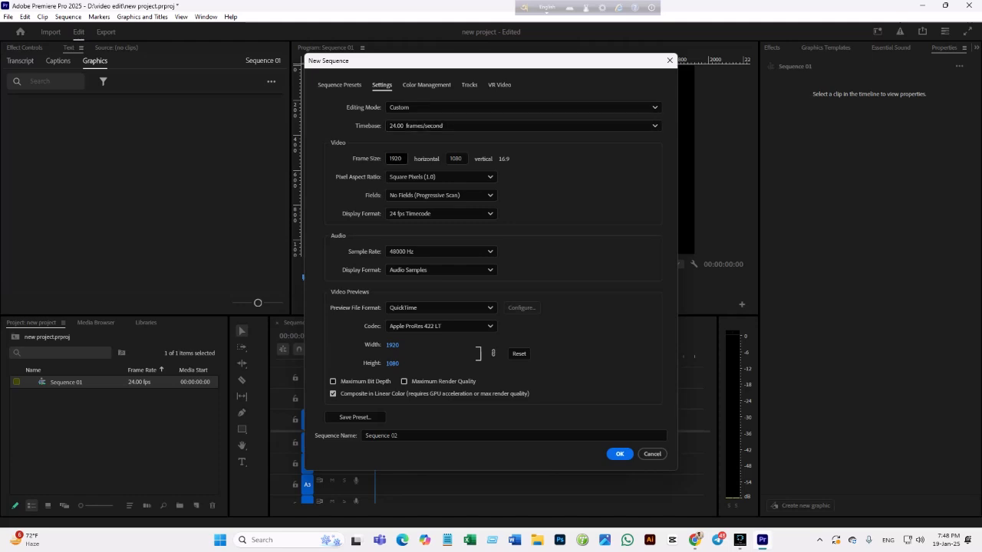
double_click(395, 159)
type("1080")
key("Return")
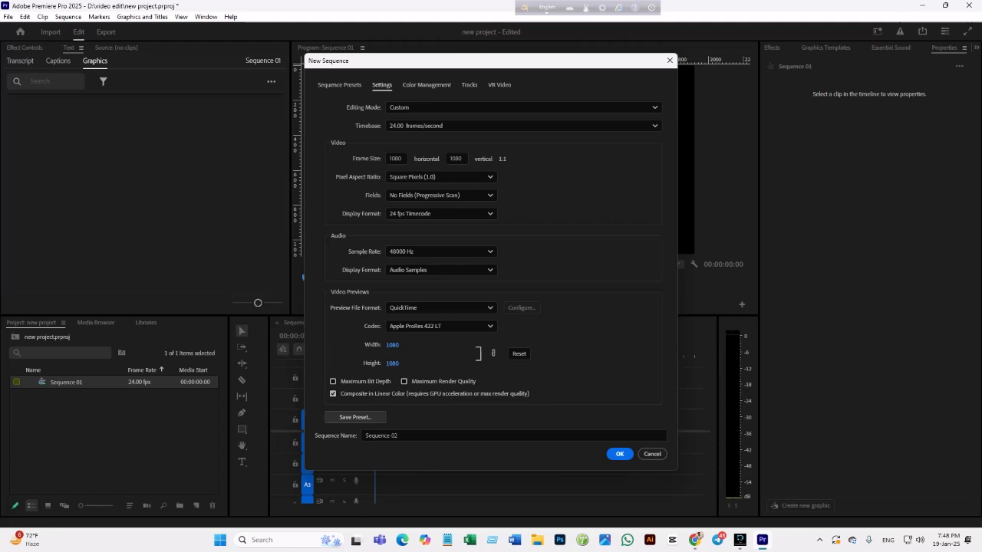
left_click(619, 453)
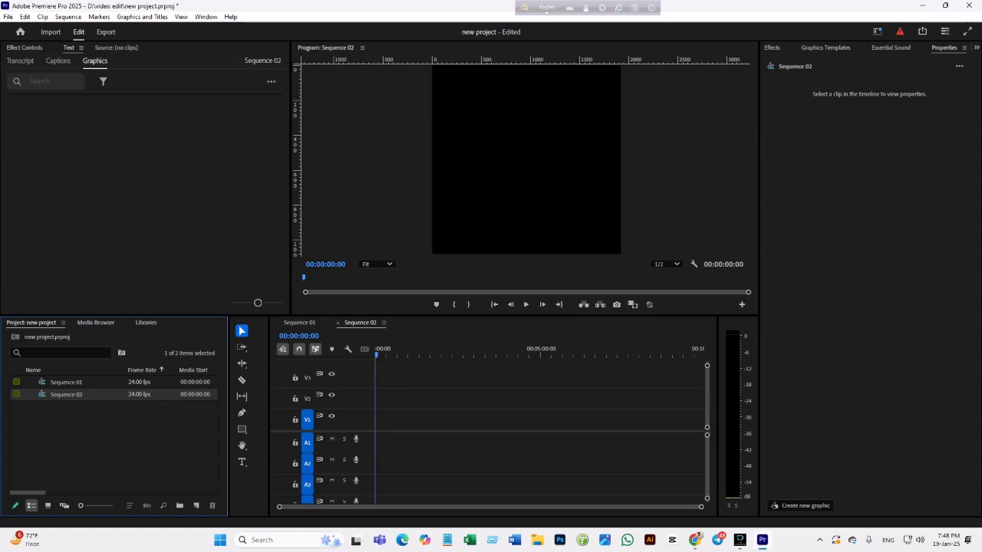
Open Sequence 01 and Sequence 02 in turn from the project items to compare their frame shapes.
left_click(66, 382)
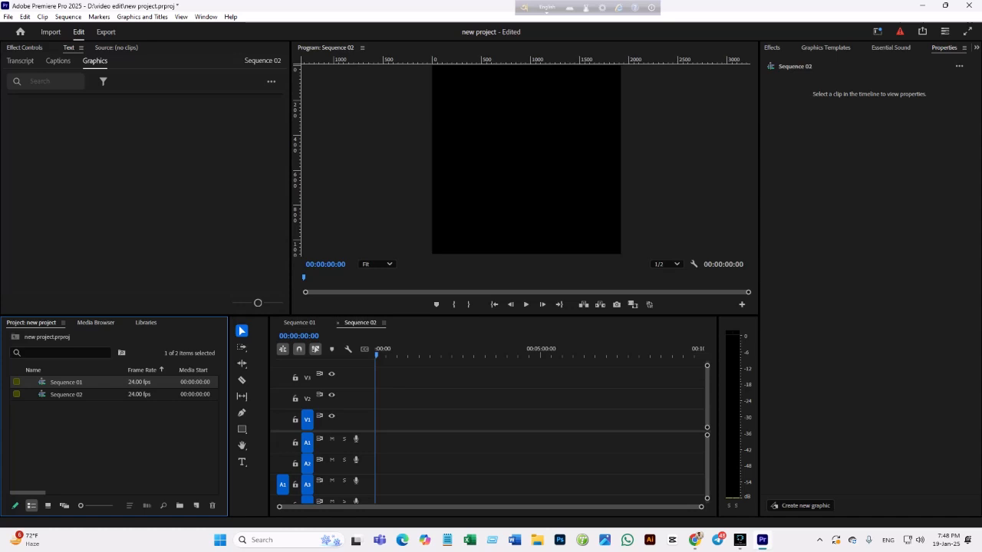
left_click(66, 394)
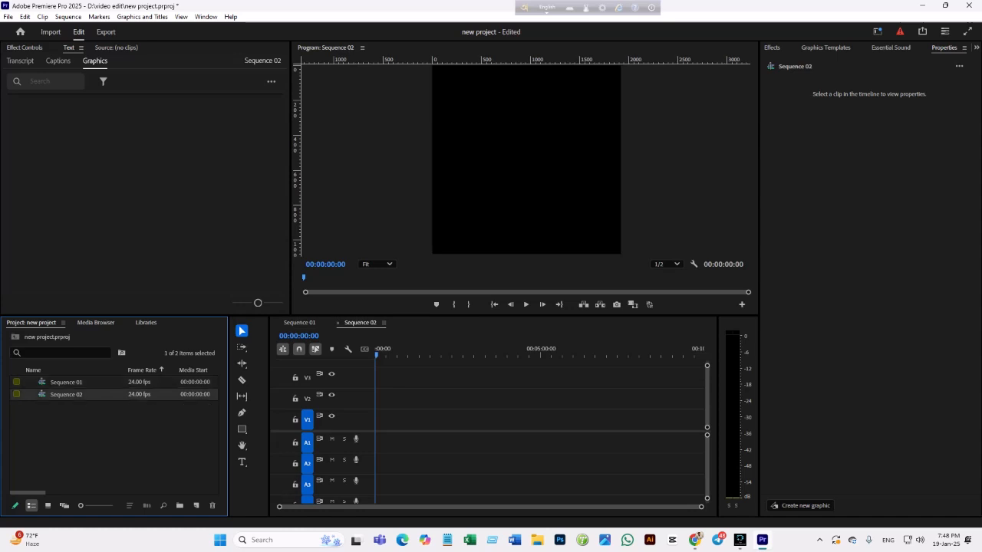
double_click(66, 382)
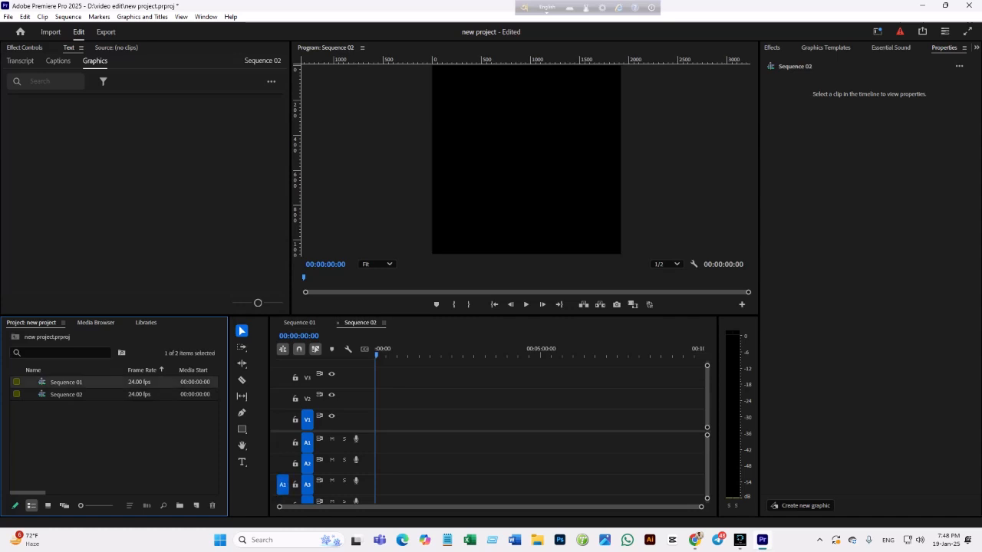
left_click(65, 395)
double_click(65, 382)
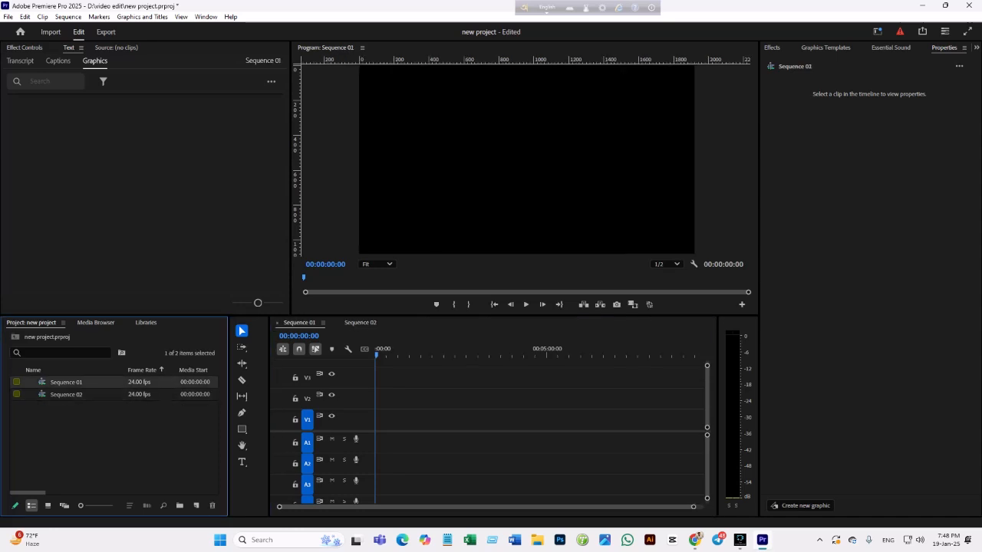
left_click(66, 382)
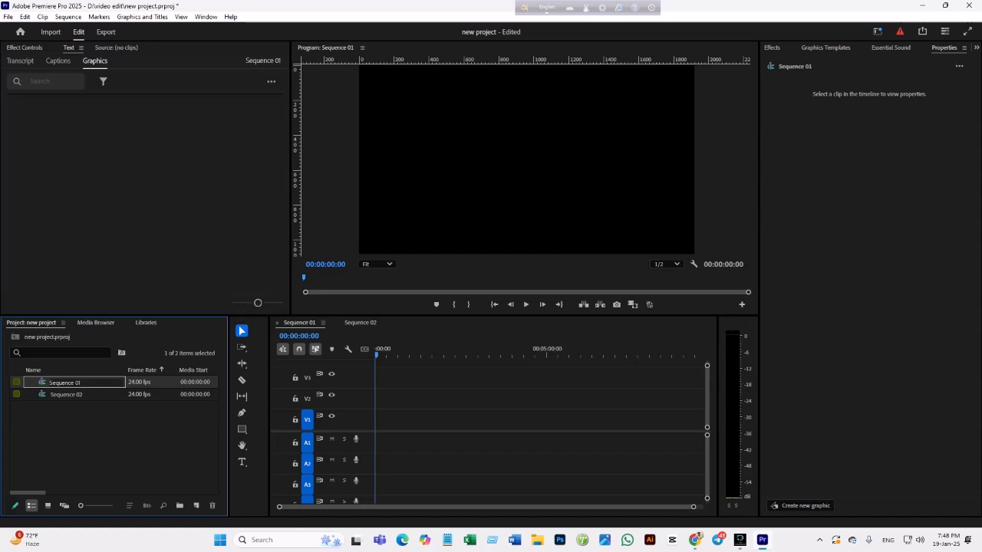
double_click(66, 394)
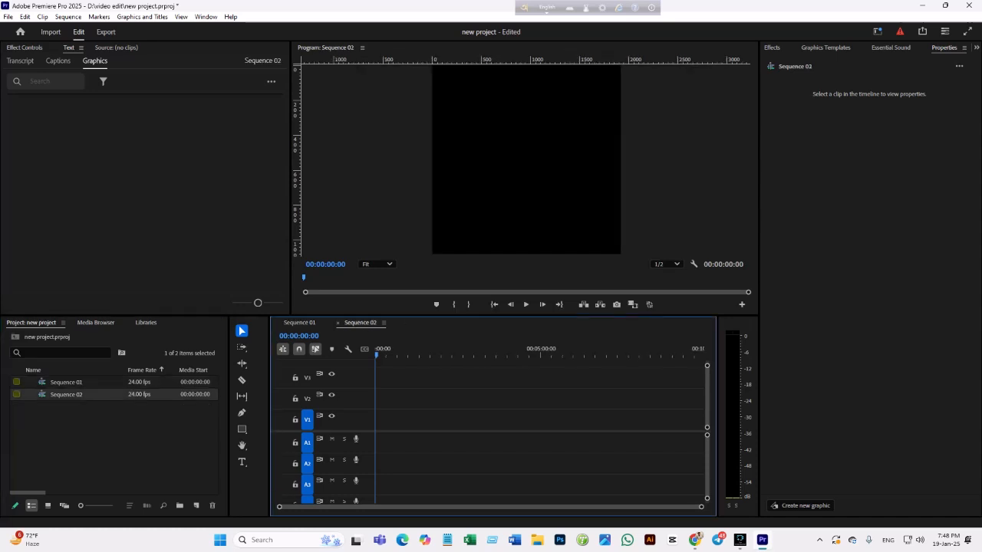